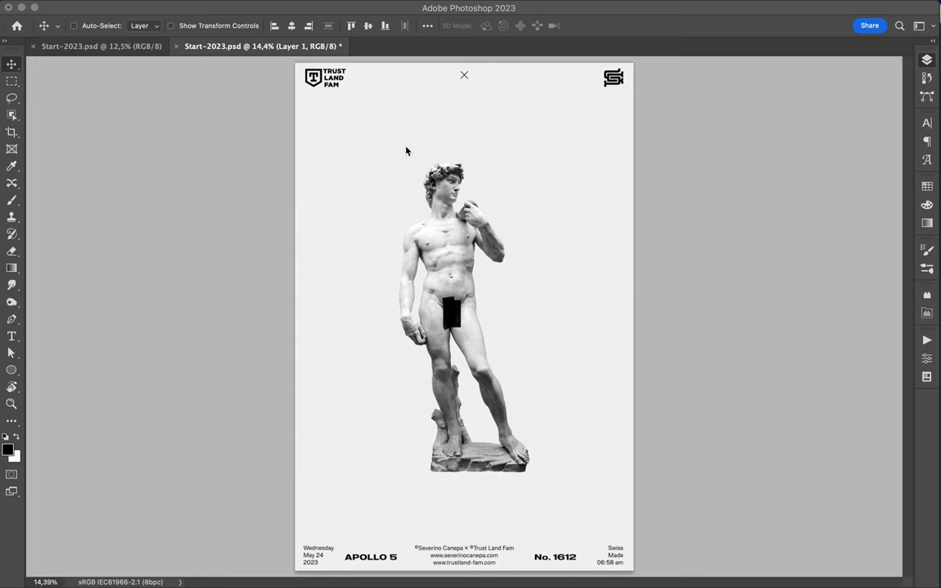
Step: Choose a marker-style brush preset and try a test stroke, then undo it
key("F7")
key("b")
left_click(92, 25)
scroll(146, 274, "down", 5)
scroll(146, 275, "down", 1)
scroll(146, 275, "down", 3)
double_click(122, 340)
left_click_drag(349, 138, 379, 185)
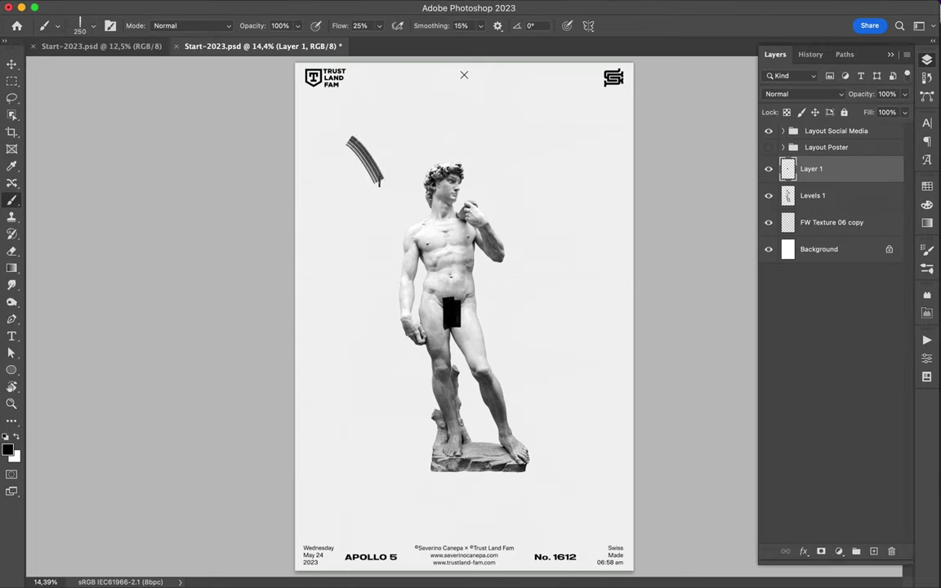
key("super+z")
Step: Add a new layer for the lettering and switch to a smoother full-flow brush preset
left_click(872, 551)
left_click_drag(278, 126, 309, 194)
left_click_drag(335, 162, 359, 204)
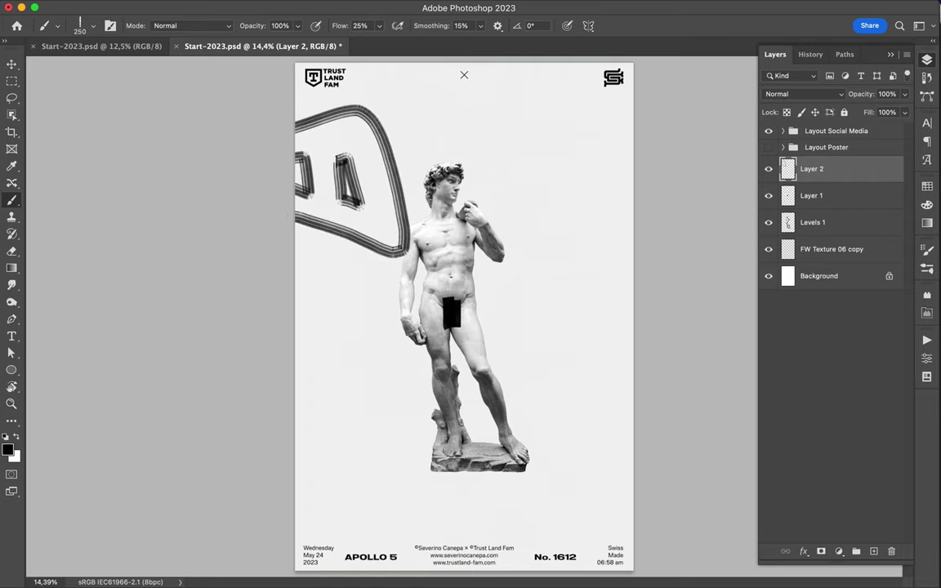
key("super+z")
left_click(88, 25)
double_click(85, 165)
Step: Paint the outlines of the first DAVID letters across the upper poster
left_click_drag(264, 139, 268, 236)
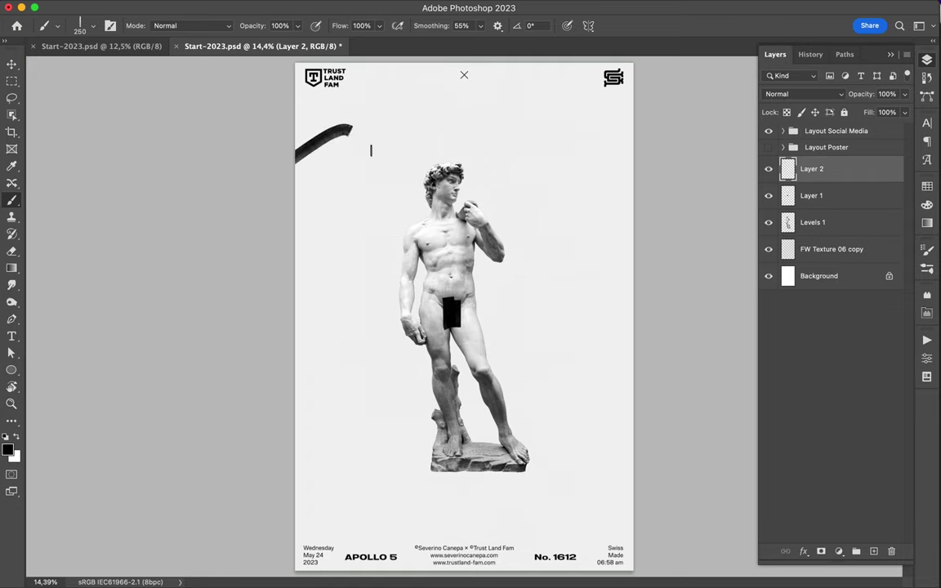
mouse_move(304, 181)
left_mouse_down()
mouse_move(309, 210)
mouse_move(318, 185)
mouse_move(431, 164)
mouse_move(424, 230)
mouse_move(467, 245)
left_mouse_up()
left_click(406, 159)
left_click_drag(424, 171, 472, 245)
left_click_drag(412, 107, 469, 188)
mouse_move(457, 121)
left_mouse_down()
mouse_move(476, 113)
mouse_move(494, 230)
left_mouse_up()
Step: Finish the remaining DAVID letter outlines out to the right edge
mouse_move(513, 116)
left_mouse_down()
mouse_move(554, 151)
mouse_move(563, 217)
mouse_move(488, 252)
left_mouse_up()
mouse_move(483, 97)
left_mouse_down()
mouse_move(543, 84)
mouse_move(482, 105)
mouse_move(633, 155)
left_mouse_up()
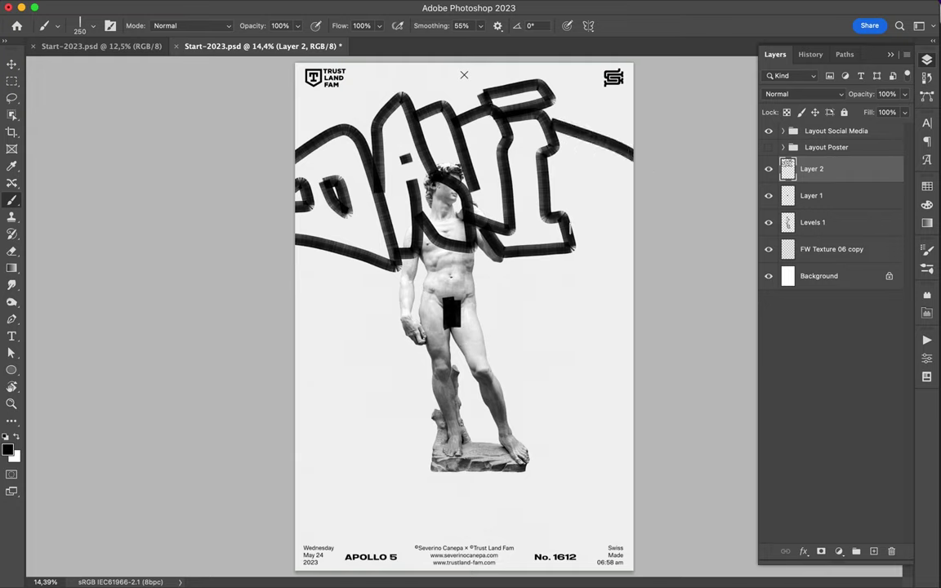
left_click_drag(633, 210, 561, 218)
mouse_move(564, 164)
left_mouse_down()
mouse_move(556, 192)
mouse_move(582, 169)
left_mouse_up()
left_click(582, 169)
Step: On a new layer, fill the letter interiors with white using a 1040 px Hard Round brush
key("v")
left_click(873, 551)
key("b")
left_click(92, 31)
scroll(106, 245, "up", 10)
left_click(82, 237)
type("1040")
key("Return")
mouse_move(317, 168)
left_mouse_down()
mouse_move(361, 237)
mouse_move(315, 188)
mouse_move(388, 179)
mouse_move(393, 231)
mouse_move(363, 130)
mouse_move(465, 155)
mouse_move(473, 200)
mouse_move(560, 208)
mouse_move(581, 167)
left_mouse_up()
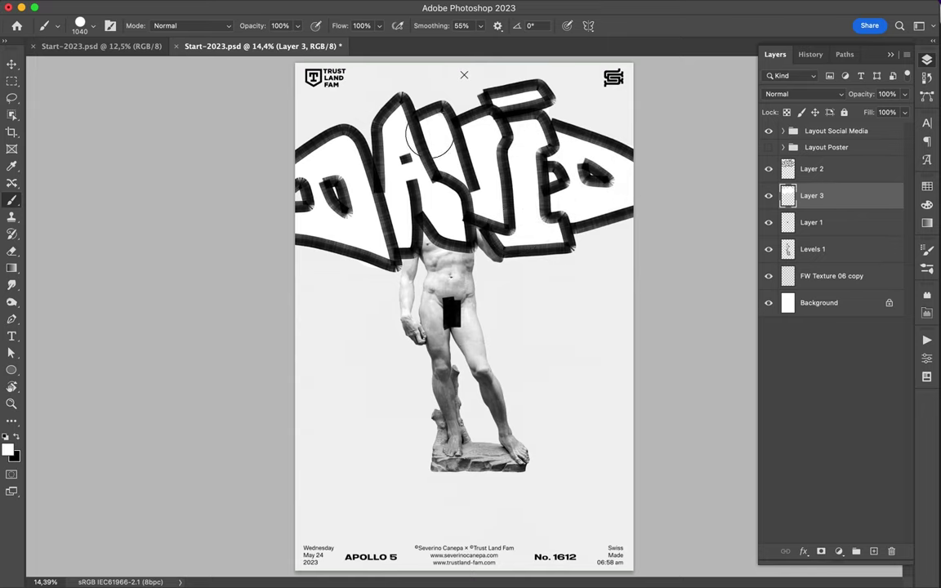
Step: Move the DAVID letters down and enlarge the statue together with Levels 1
key("v")
left_click_drag(518, 218, 519, 328)
left_click(812, 249)
left_click(808, 222, "shift")
key("ctrl+t")
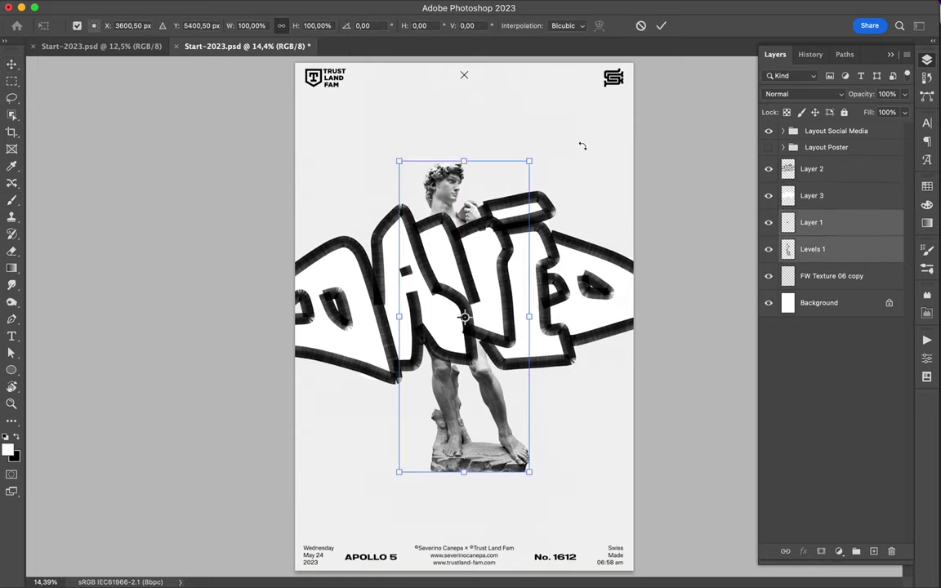
left_click_drag(463, 161, 463, 130)
key("Return")
Step: Pick The Dirty Marker brush and add a new layer for the heading
left_click(11, 200)
left_click(92, 25)
left_click(874, 551)
scroll(335, 115, "up", 3)
scroll(336, 116, "up", 5)
left_click_drag(263, 292, 264, 331)
key("ctrl+t")
key("Escape")
key("ctrl+z")
Step: Paint the M and I outline letters of the heading
mouse_move(272, 396)
left_mouse_down()
mouse_move(272, 245)
mouse_move(291, 295)
mouse_move(327, 238)
mouse_move(314, 396)
left_mouse_up()
left_click_drag(257, 398, 283, 397)
left_click_drag(302, 397, 325, 398)
mouse_move(343, 242)
left_mouse_down()
mouse_move(369, 241)
mouse_move(356, 398)
left_mouse_up()
mouse_move(343, 398)
left_mouse_down()
mouse_move(369, 399)
mouse_move(413, 331)
mouse_move(384, 294)
mouse_move(385, 249)
mouse_move(413, 273)
mouse_move(403, 288)
left_mouse_up()
Step: Paint the T, E, R and D outline letters to complete MISTERD
mouse_move(405, 239)
left_mouse_down()
mouse_move(470, 245)
mouse_move(448, 392)
left_mouse_up()
left_click_drag(435, 392, 459, 392)
mouse_move(479, 239)
left_mouse_down()
mouse_move(500, 240)
mouse_move(509, 259)
mouse_move(488, 335)
mouse_move(488, 374)
mouse_move(505, 385)
left_mouse_up()
mouse_move(533, 240)
left_mouse_down()
mouse_move(551, 269)
mouse_move(539, 304)
mouse_move(555, 369)
left_mouse_up()
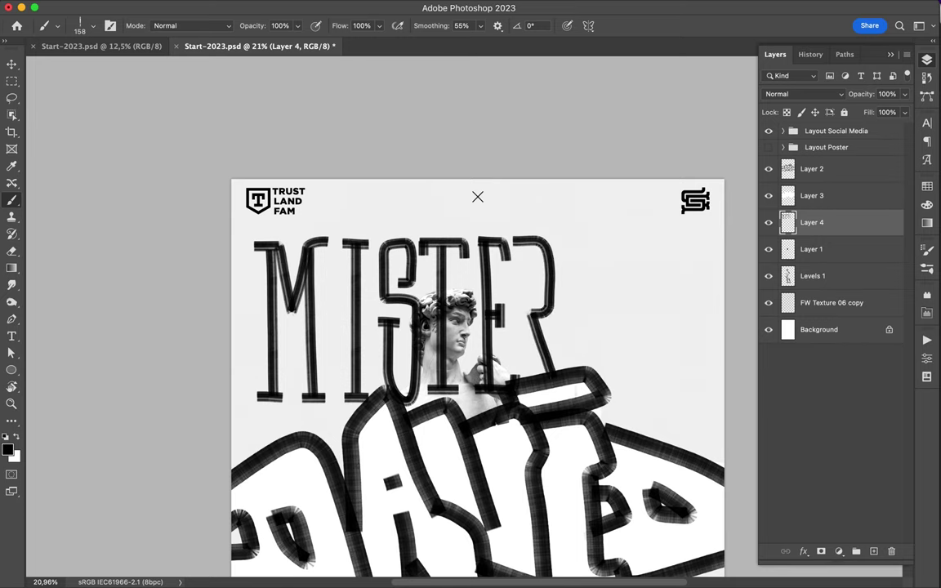
scroll(477, 357, "down", 5)
left_click_drag(530, 255, 590, 223)
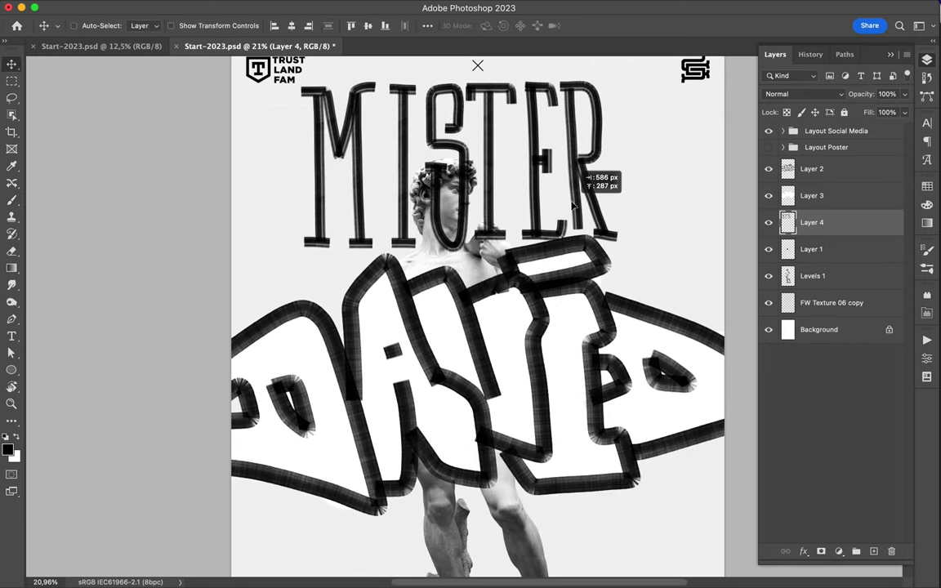
mouse_move(650, 76)
left_mouse_down()
mouse_move(686, 221)
mouse_move(649, 163)
mouse_move(650, 77)
left_mouse_up()
Step: Move the MISTER D lettering left and drop Layer 4 below Levels 1
key("v")
mouse_move(618, 125)
left_mouse_down()
mouse_move(596, 145)
mouse_move(569, 138)
left_mouse_up()
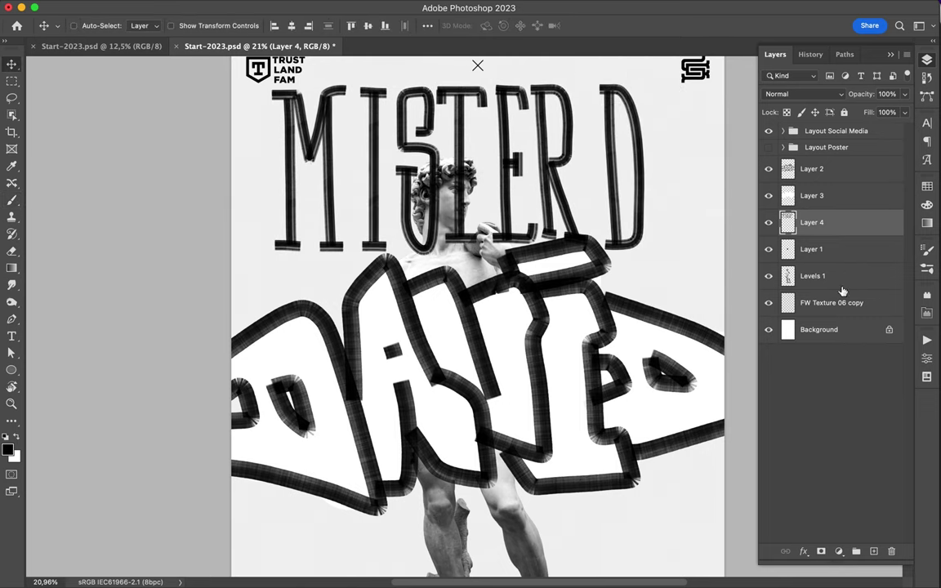
left_click_drag(817, 222, 816, 286)
Step: Merge the DAVID outline and fill layers and mask them around the statue
left_click(811, 168)
left_click(811, 195, "shift")
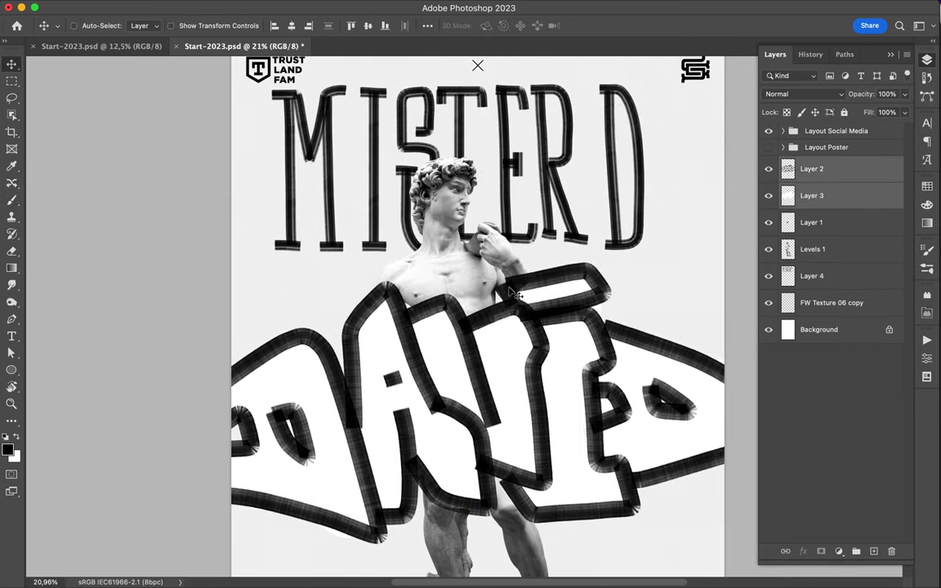
key("ctrl+e")
key("e")
key("b")
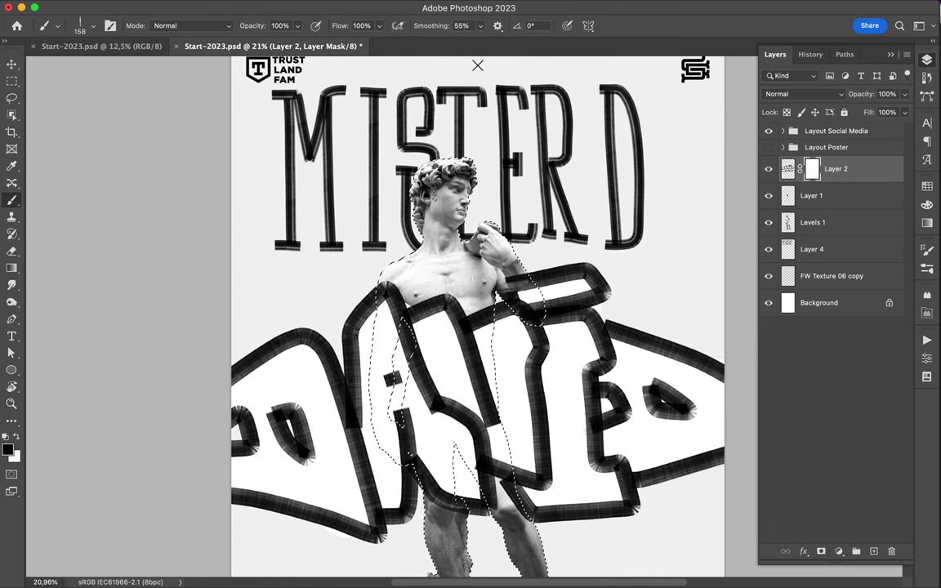
right_click(525, 277)
left_click(523, 275)
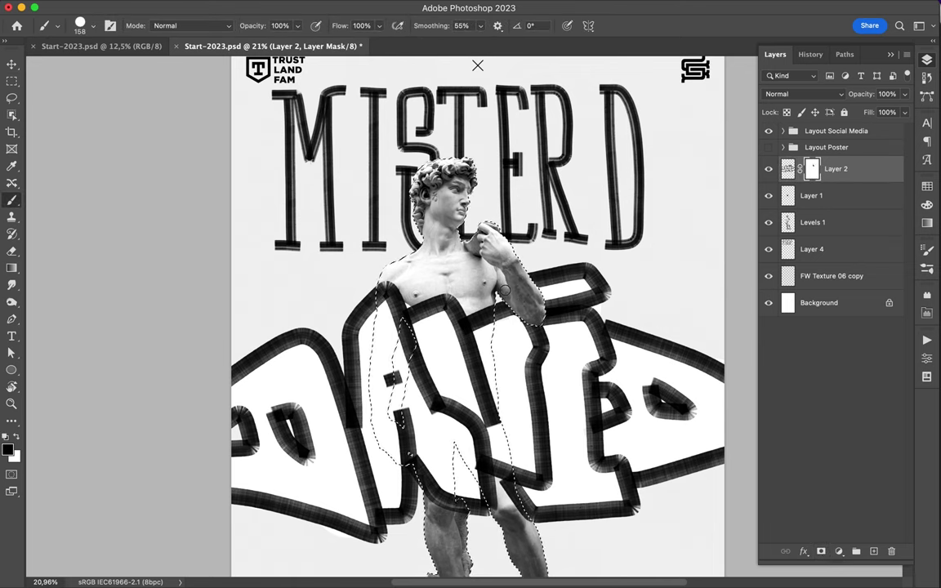
scroll(507, 294, "down", 3)
Step: Clear the selection and toggle the DAVID layer to check the mask
key("ctrl+d")
key("v")
left_click(767, 168)
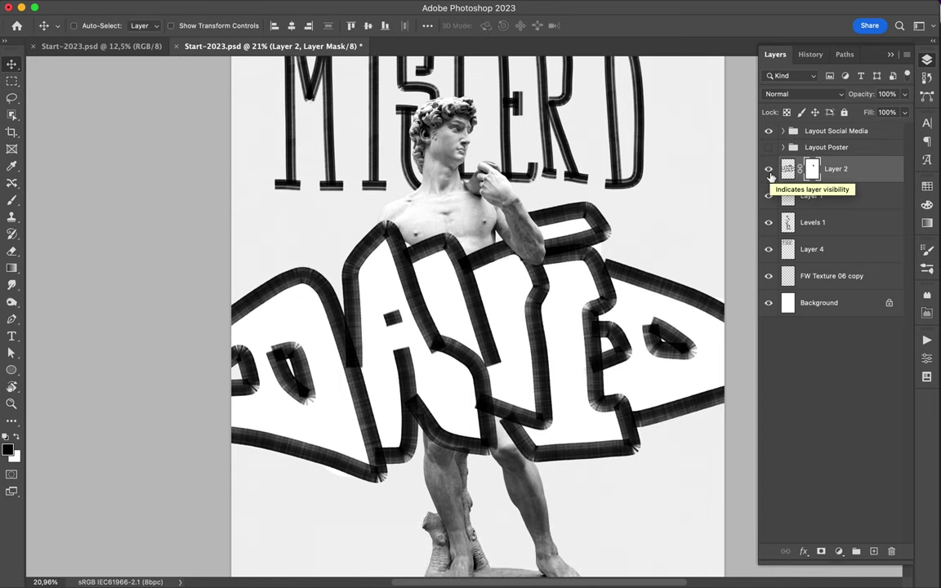
scroll(490, 326, "up", 3)
left_click(812, 249)
Step: Reposition MISTER D so it sits above DAVID at the top of the poster
left_click_drag(359, 162, 379, 162)
scroll(380, 162, "down", 5)
left_click_drag(506, 122, 539, 319)
mouse_move(813, 222)
left_mouse_down()
mouse_move(802, 219)
mouse_move(808, 233)
left_mouse_up()
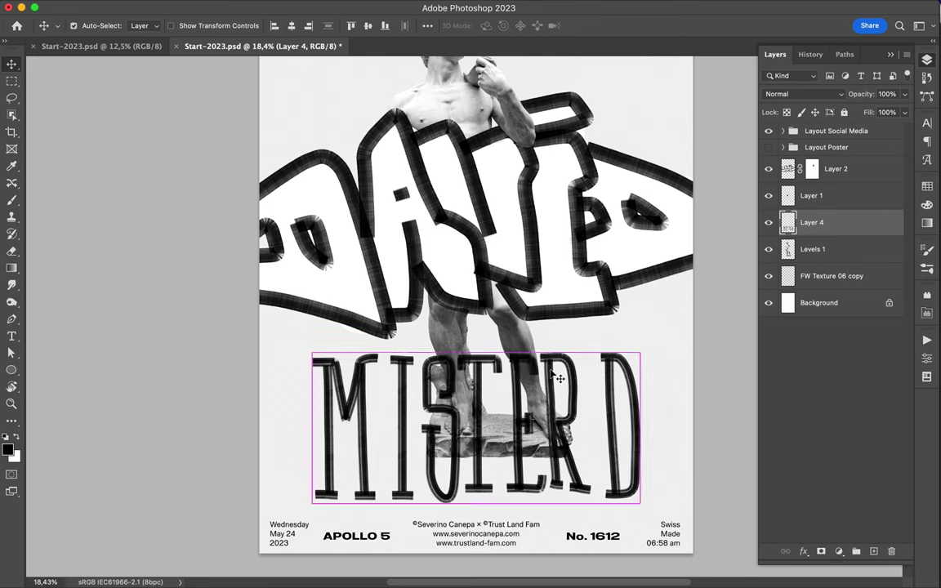
scroll(473, 294, "up", 3)
left_click_drag(474, 514, 490, 164)
scroll(476, 215, "down", 2)
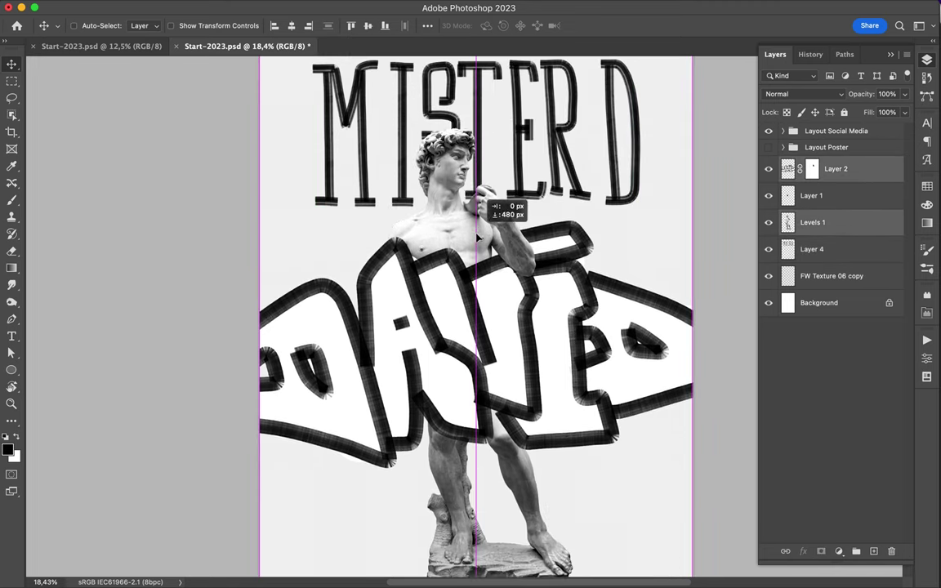
scroll(474, 215, "down", 3)
mouse_move(480, 183)
left_mouse_down()
mouse_move(489, 205)
mouse_move(489, 194)
left_mouse_up()
Step: Try the Go Faster Stripes brush in black with a short mark near the statue
key("b")
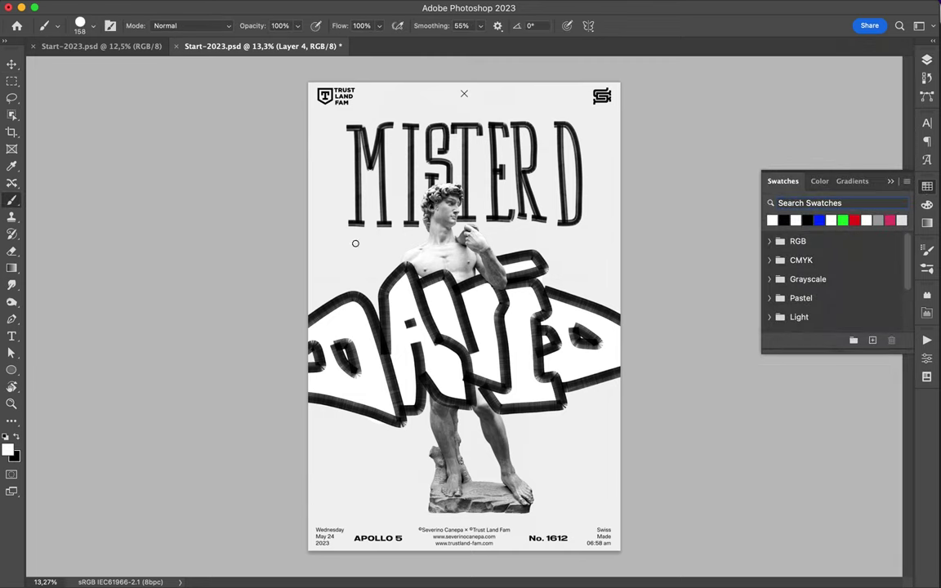
left_click(92, 25)
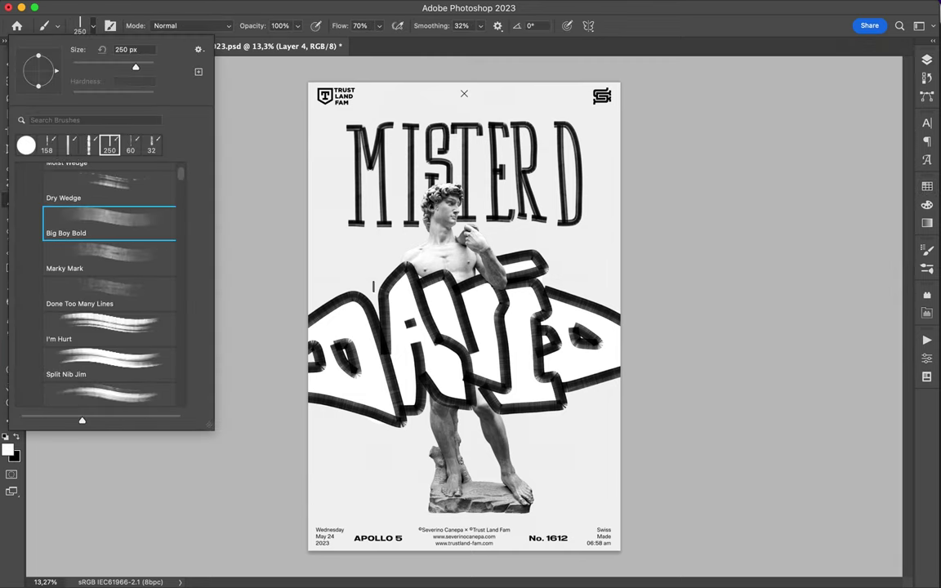
left_click(373, 286)
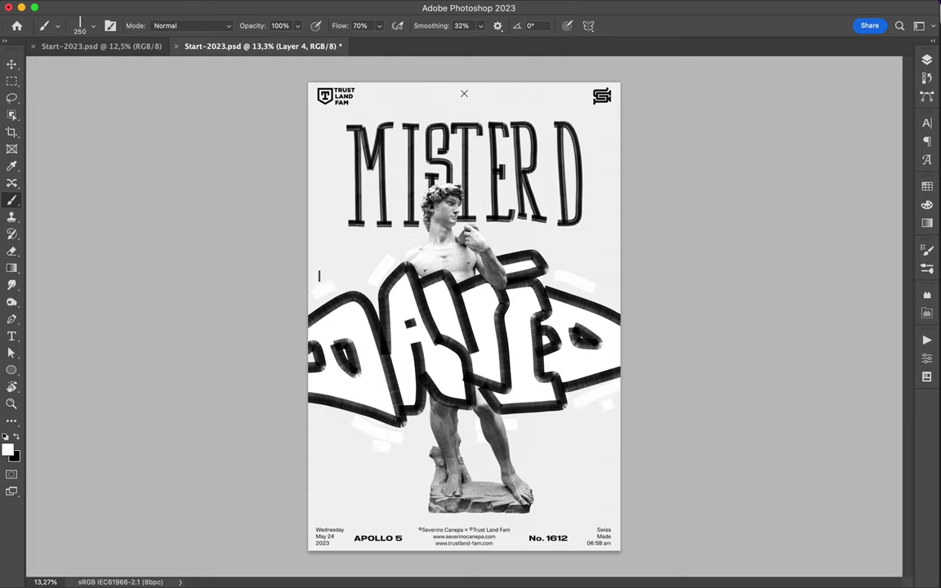
left_click(57, 25)
scroll(143, 299, "down", 3)
scroll(143, 299, "down", 3)
left_click(109, 264)
left_click(266, 266)
key("x")
left_click_drag(350, 419, 368, 432)
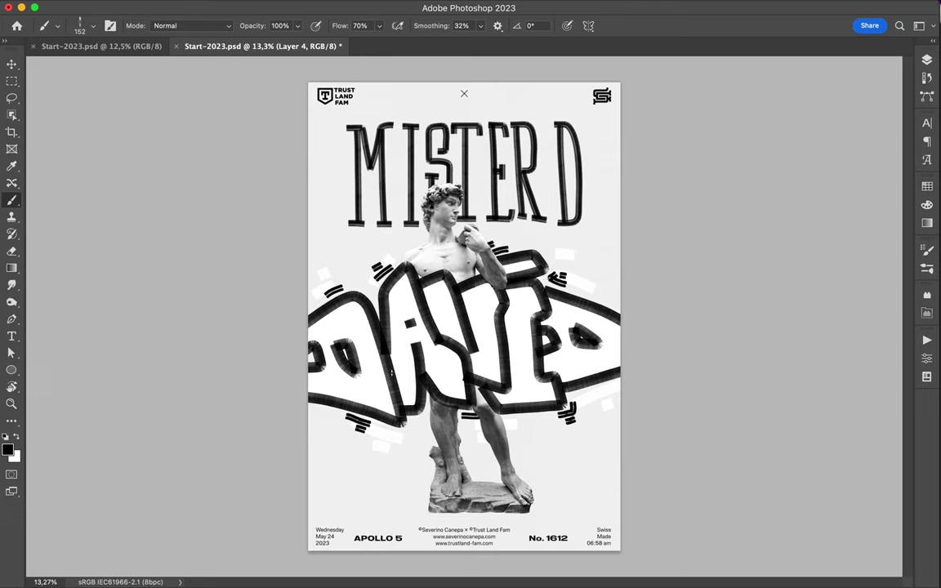
Step: Select the Chips n Rice marker brush at 238 px
left_click(92, 25)
scroll(100, 279, "down", 3)
scroll(101, 279, "down", 5)
left_click(108, 261)
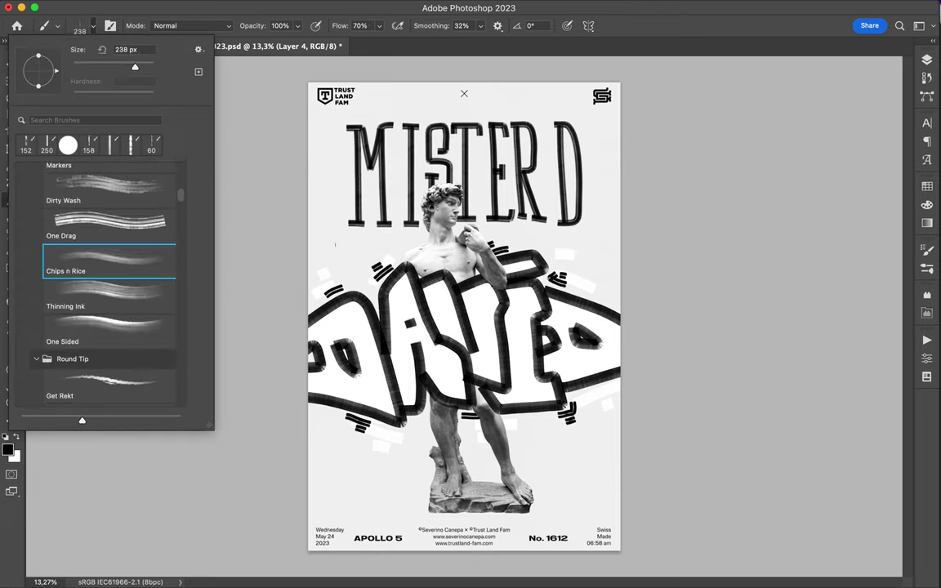
Step: Paint blue lines above and below MISTER D and a blue rectangle around the statue's base
left_click(335, 243)
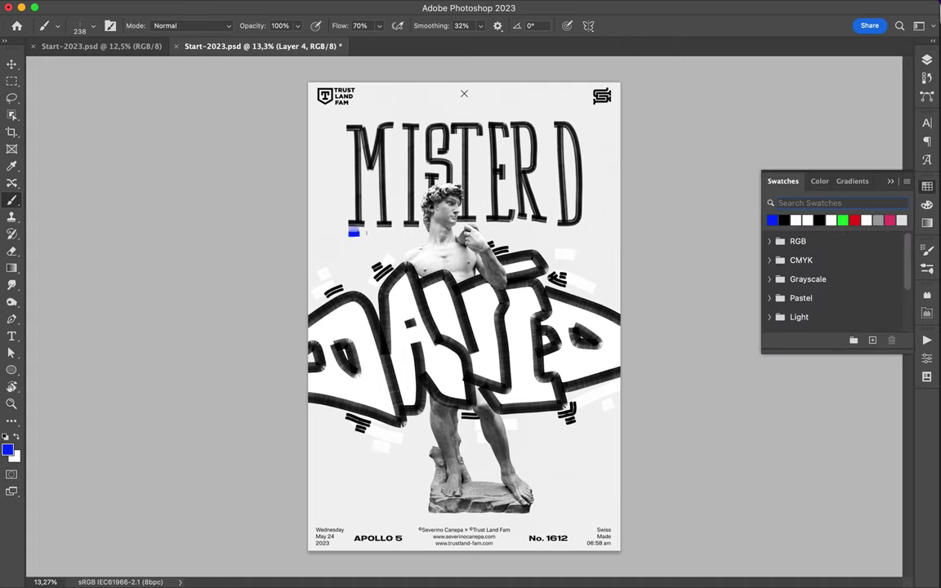
left_click_drag(351, 234, 580, 237)
left_click_drag(348, 112, 573, 111)
mouse_move(410, 449)
left_mouse_down()
mouse_move(482, 487)
mouse_move(539, 449)
mouse_move(408, 446)
left_mouse_up()
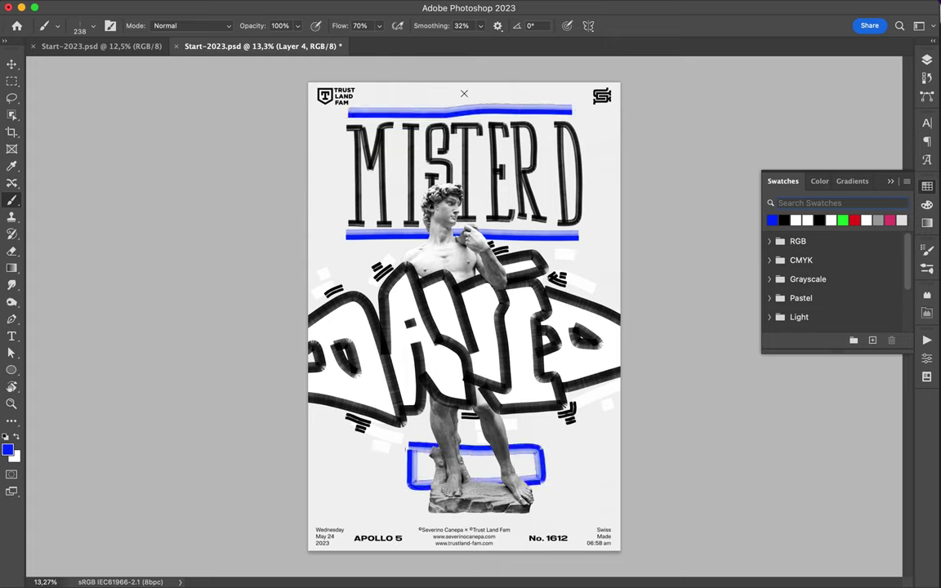
Step: Move Layer 4 below Levels 1 and lasso the blue rectangle onto its own layer
left_click(928, 60)
left_click_drag(811, 220, 815, 250)
key("m")
key("l")
scroll(407, 443, "up", 2)
mouse_move(388, 379)
left_mouse_down()
mouse_move(429, 386)
mouse_move(389, 380)
left_mouse_up()
key("ctrl+x")
key("ctrl+v")
Step: Lower the blue rectangle, move Layer 5 above Levels 1, and load the statue's outline
key("v")
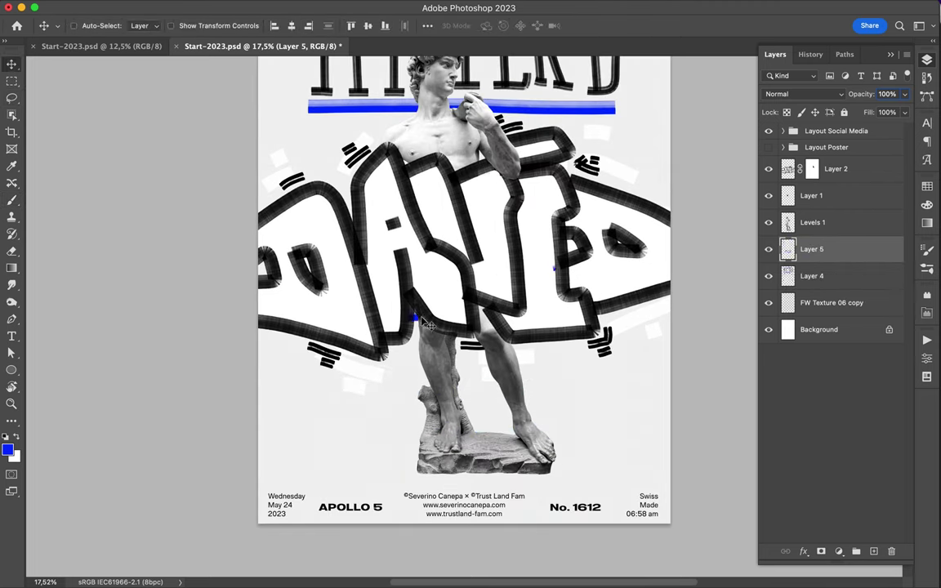
left_click_drag(435, 442, 439, 460)
left_click_drag(808, 245, 809, 211)
left_click(787, 249, "ctrl")
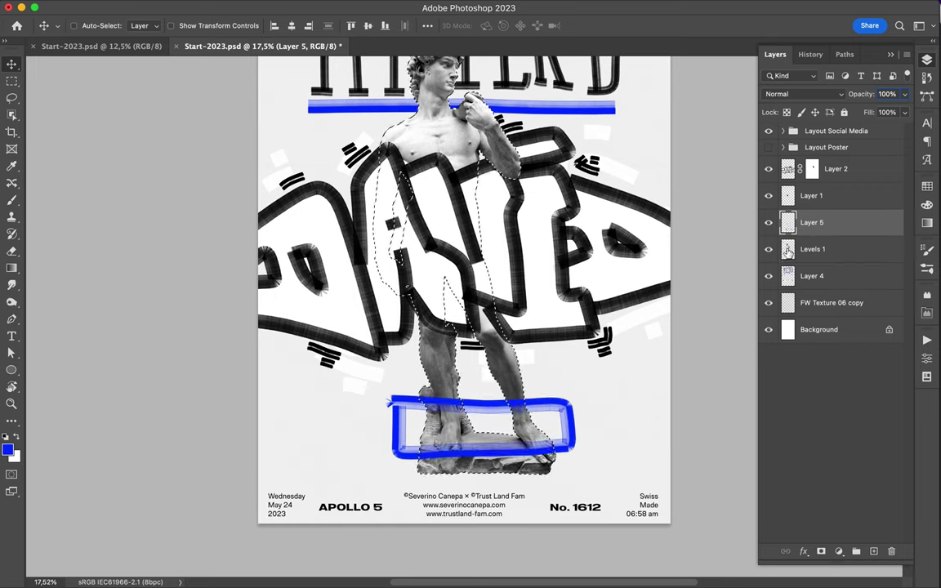
Step: Add a layer mask to Layer 5 and pick the Hard Round brush to hide the rectangle behind the legs
key("m")
key("ctrl+d")
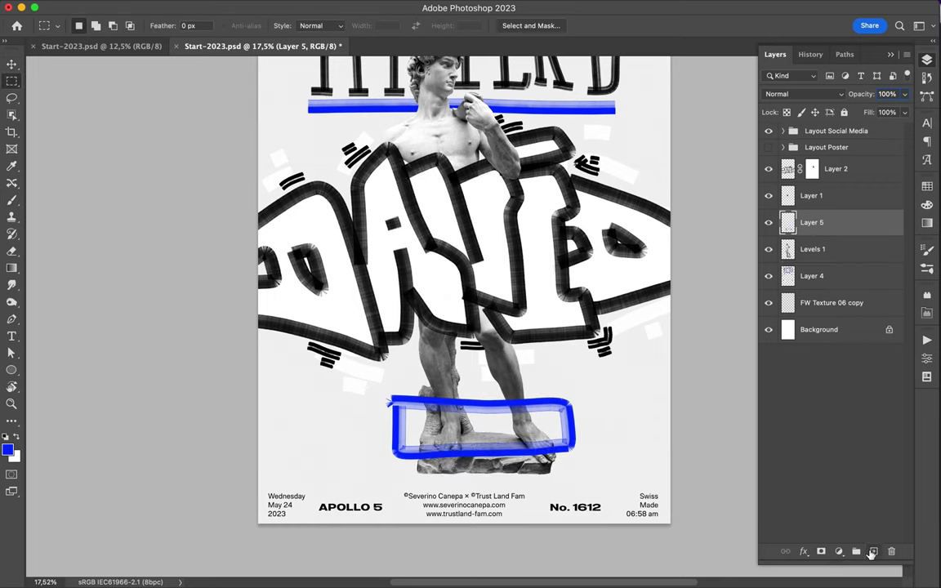
left_click(838, 551)
key("b")
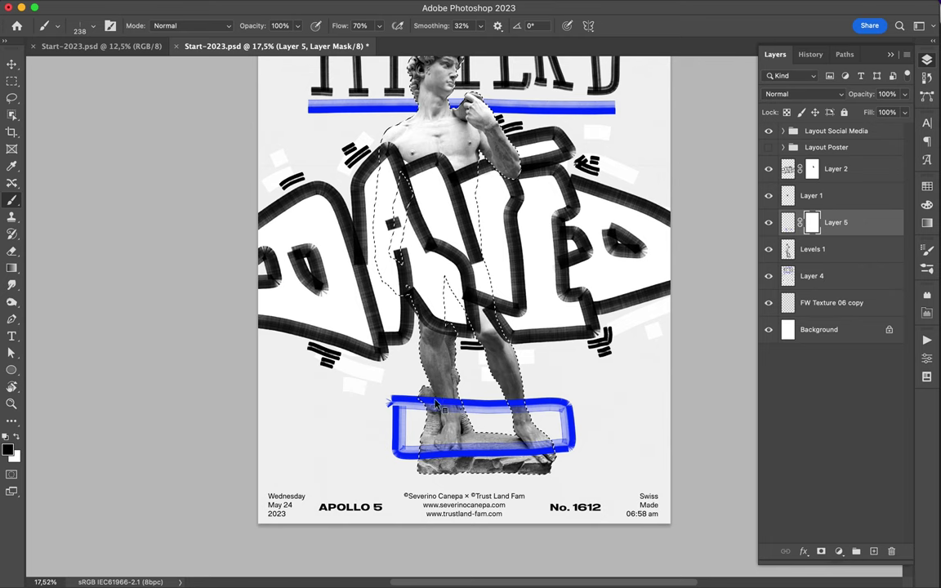
right_click(452, 327)
left_click(452, 327)
left_click(525, 389)
key("Return")
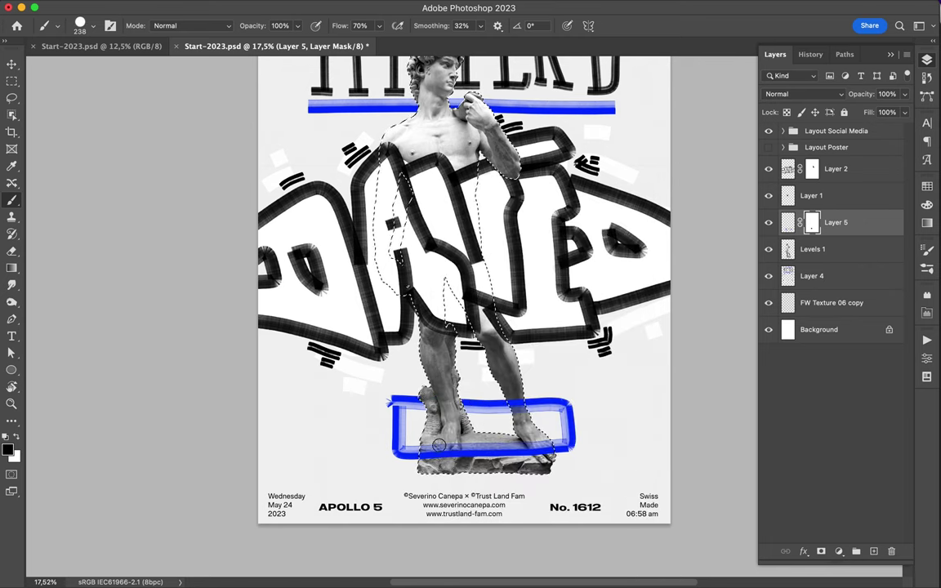
key("m")
key("ctrl+d")
key("ctrl+0")
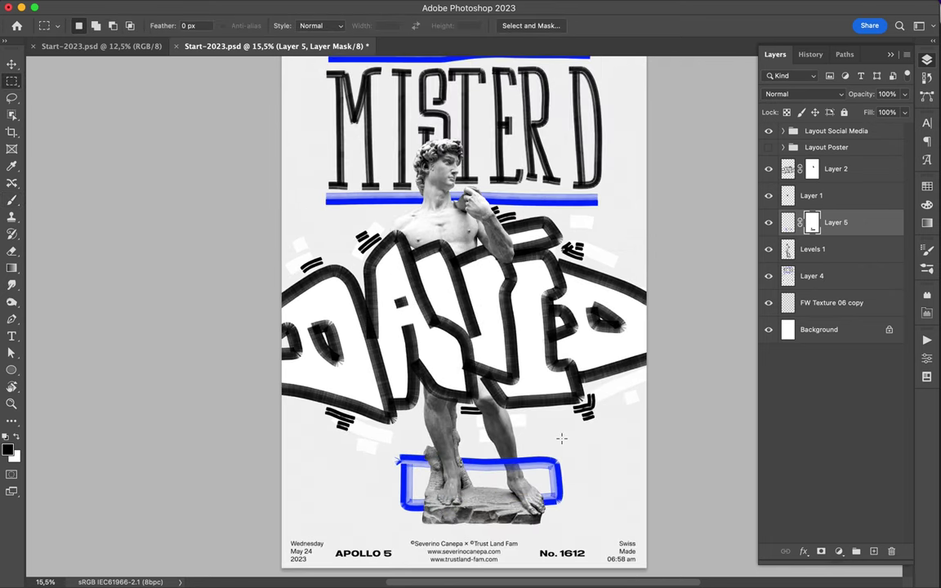
Step: Choose the 32 px Mixed Wedge brush and create empty Layer 6
key("b")
left_click(57, 25)
scroll(81, 245, "down", 3)
left_click(63, 238)
key("Return")
key("ctrl+shift+alt+n")
left_click(400, 469, "alt")
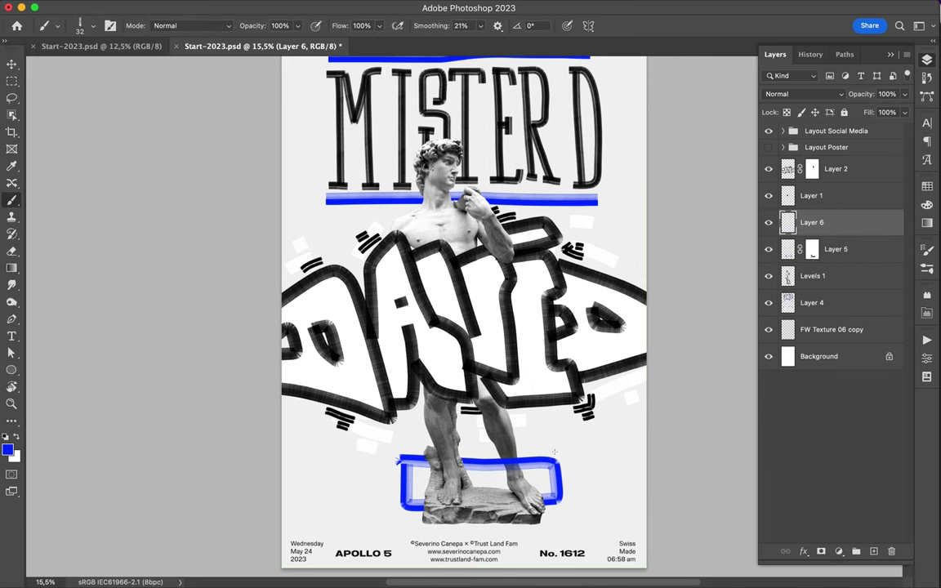
Step: Zoom in and draw a blue zigzag scribble inside the MISTER D heading letters
scroll(580, 431, "up", 3)
scroll(346, 353, "down", 2)
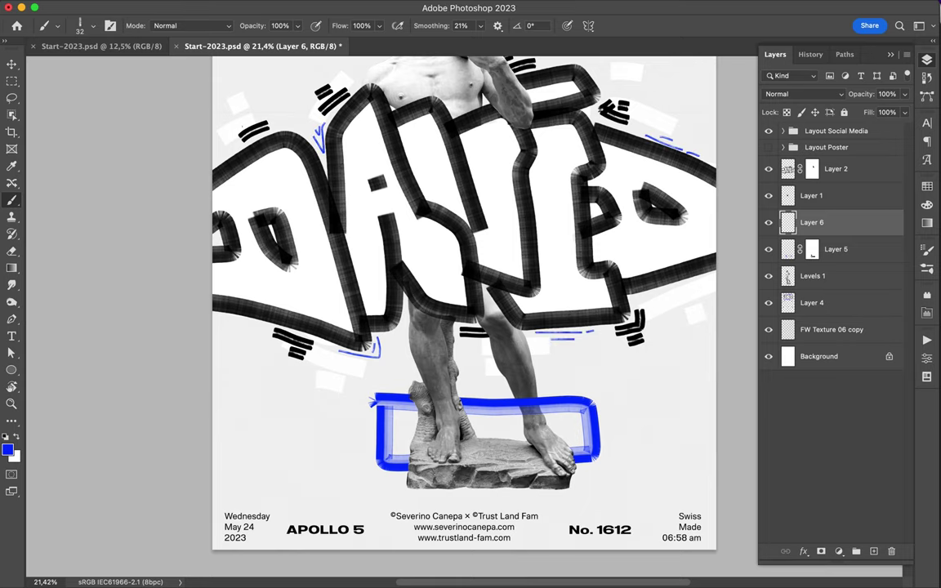
scroll(464, 316, "up", 3)
scroll(487, 253, "down", 1)
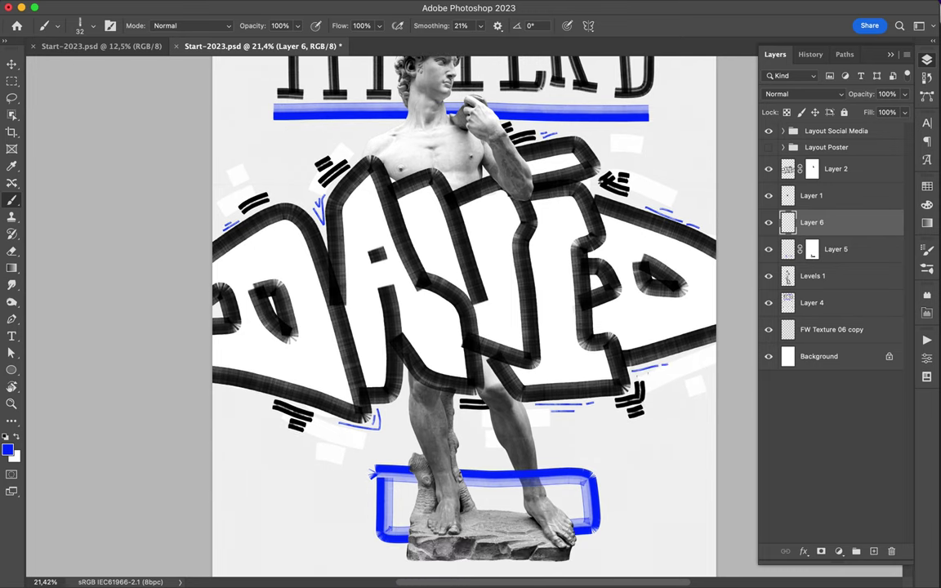
scroll(481, 85, "up", 2)
scroll(481, 85, "up", 3)
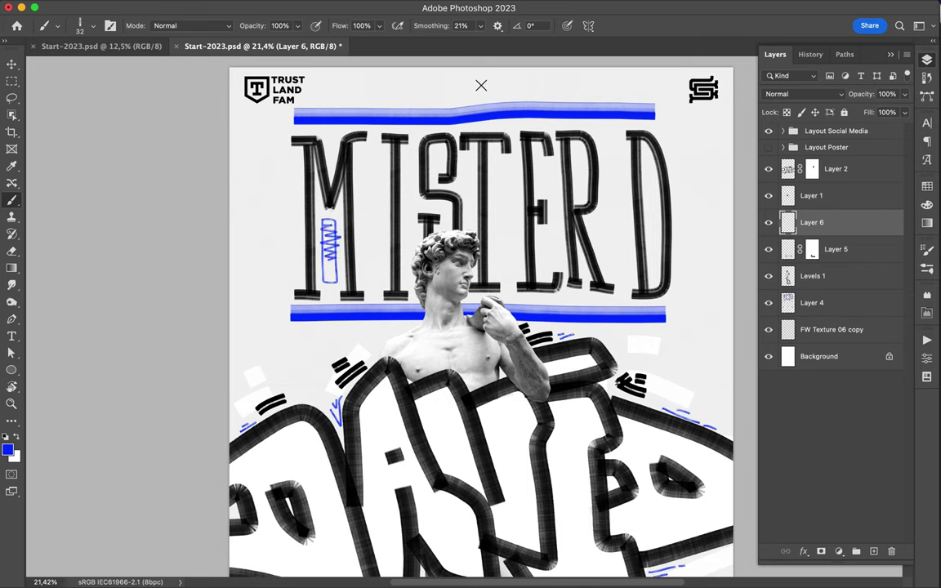
mouse_move(494, 177)
left_mouse_down()
mouse_move(496, 261)
mouse_move(514, 173)
mouse_move(511, 191)
left_mouse_up()
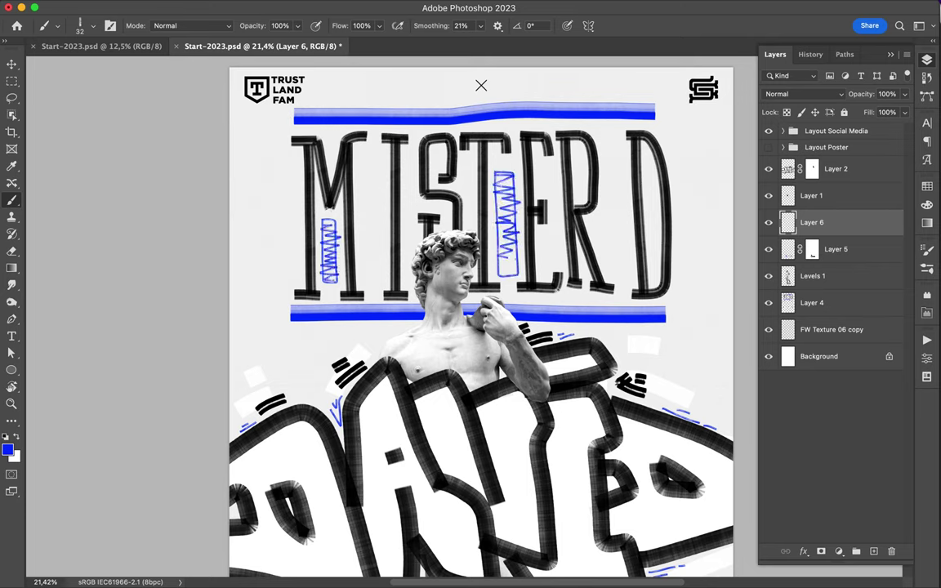
Step: Marquee-select the zigzag scribbles across the MISTER D heading
scroll(481, 327, "down", 3)
scroll(481, 327, "down", 3)
key("m")
left_click_drag(335, 129, 547, 222)
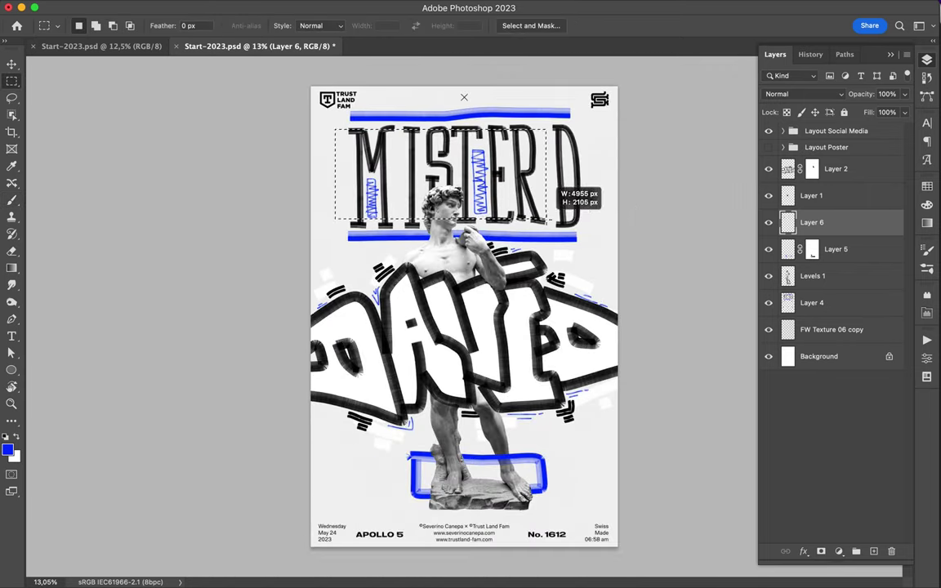
Step: Remove the zigzag scribbles from the heading and put them on a new layer
key("Delete")
key("ctrl+j")
key("v")
Step: Split one zigzag onto its own layer and move it right of the statue's base
mouse_move(482, 331)
left_mouse_down()
mouse_move(453, 406)
mouse_move(547, 507)
left_mouse_up()
type("mWhitlock")
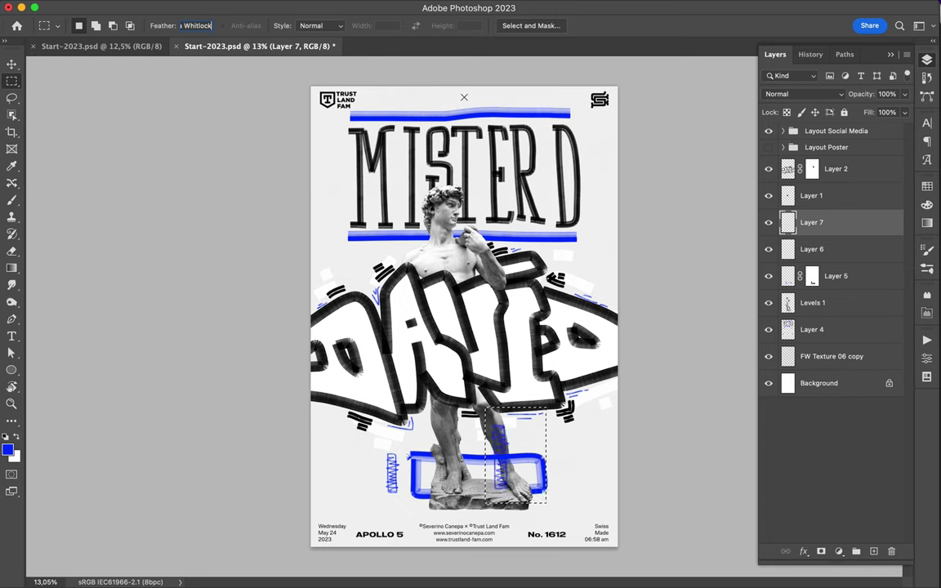
key("Return")
key("Return")
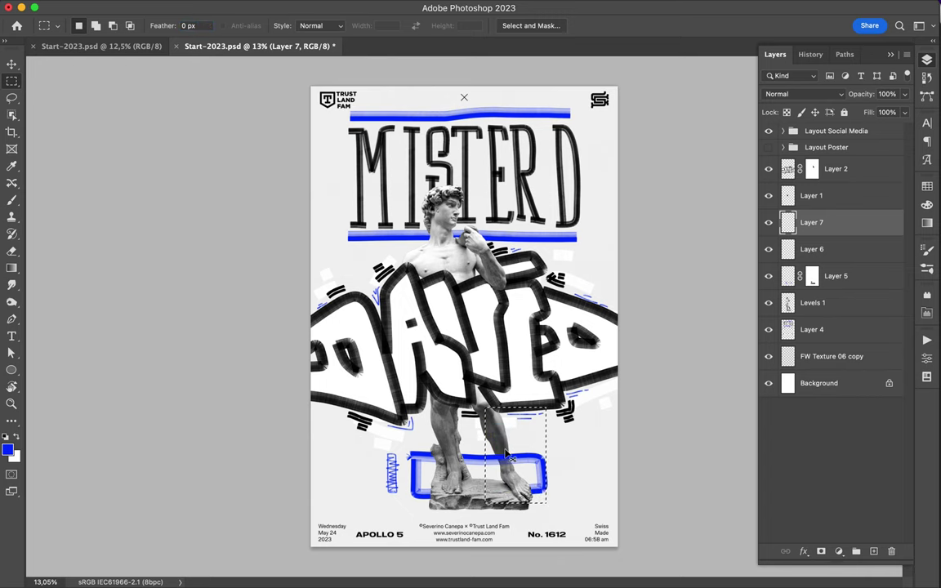
key("ctrl+j")
key("v")
left_click_drag(452, 433, 564, 467)
Step: Add an empty layer above FW Texture 06 copy with a white brush ready
left_click(831, 382)
left_click(872, 551)
key("b")
key("x")
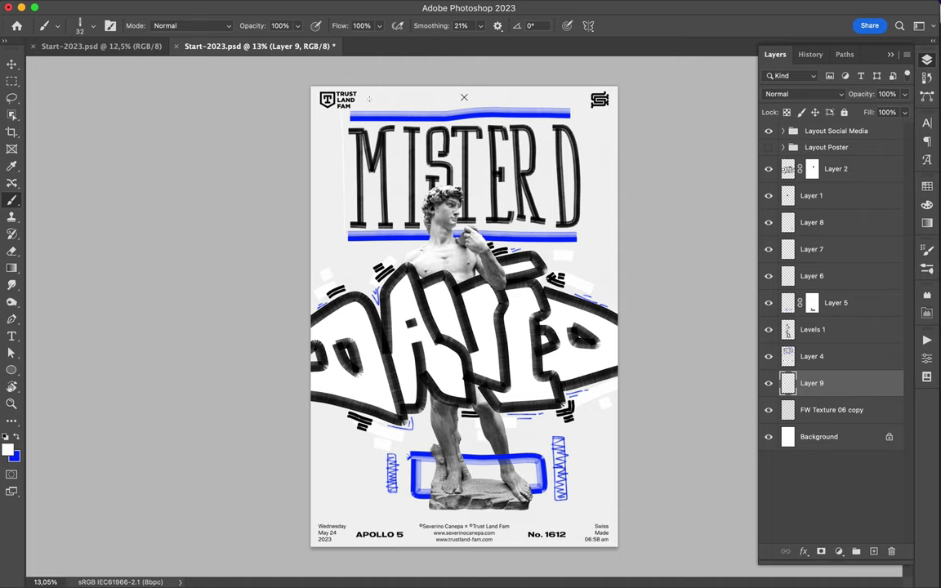